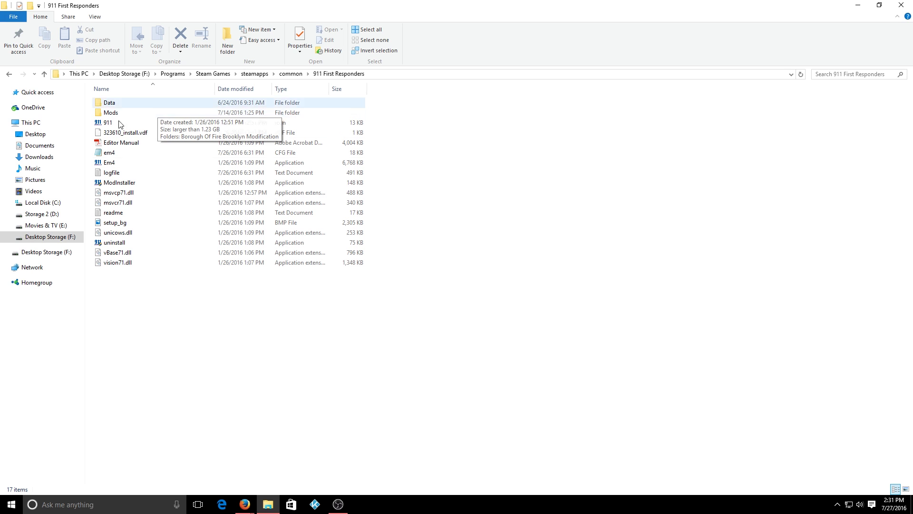
# Step: Open the Mods > Kent Mod v0.6 > Specs folder in File Explorer
pyautogui.doubleClick(161, 113)
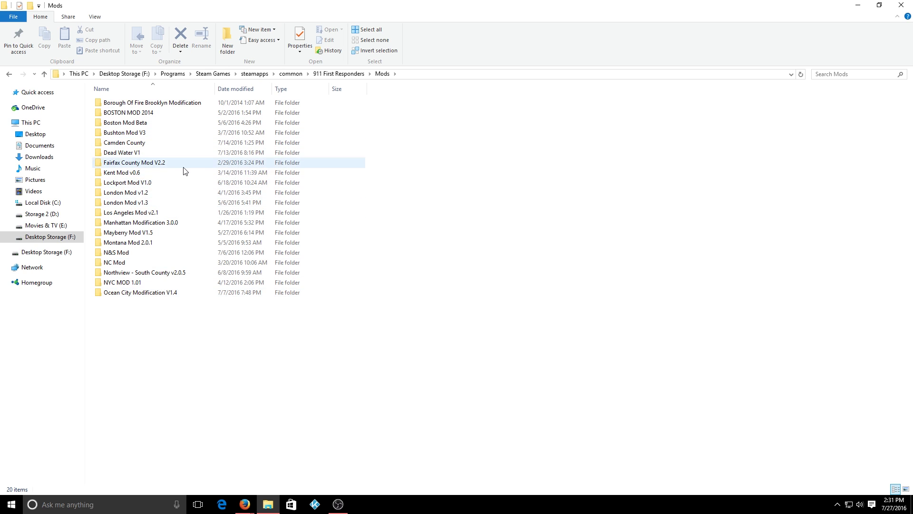
pyautogui.doubleClick(155, 175)
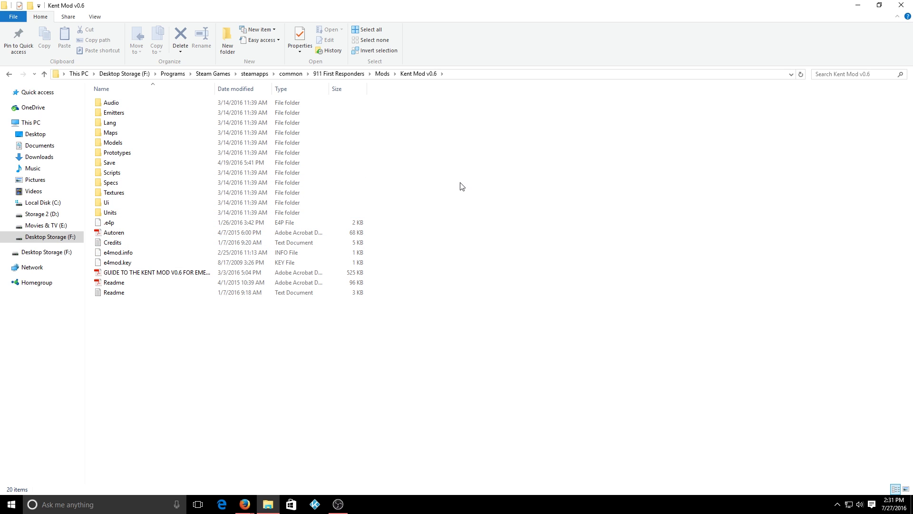
pyautogui.doubleClick(122, 183)
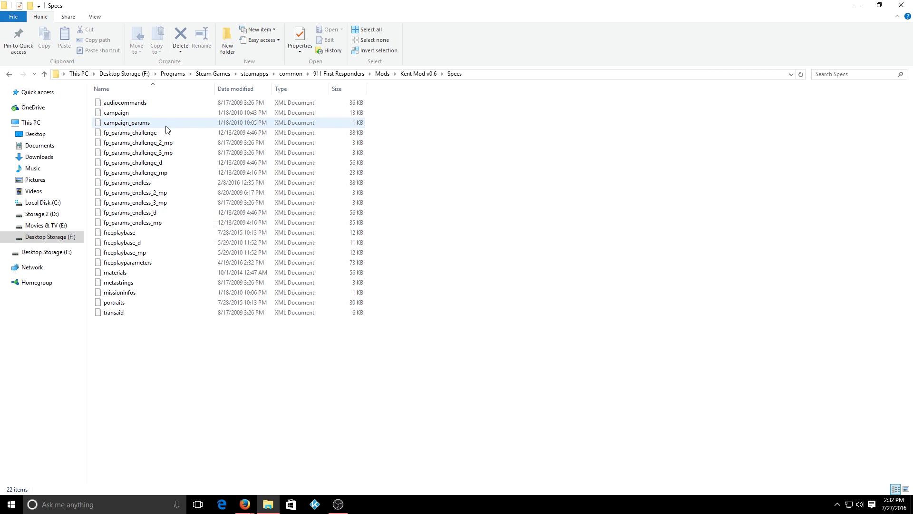
# Step: Open fp_params_challenge with Notepad through its Open with menu
pyautogui.click(149, 135)
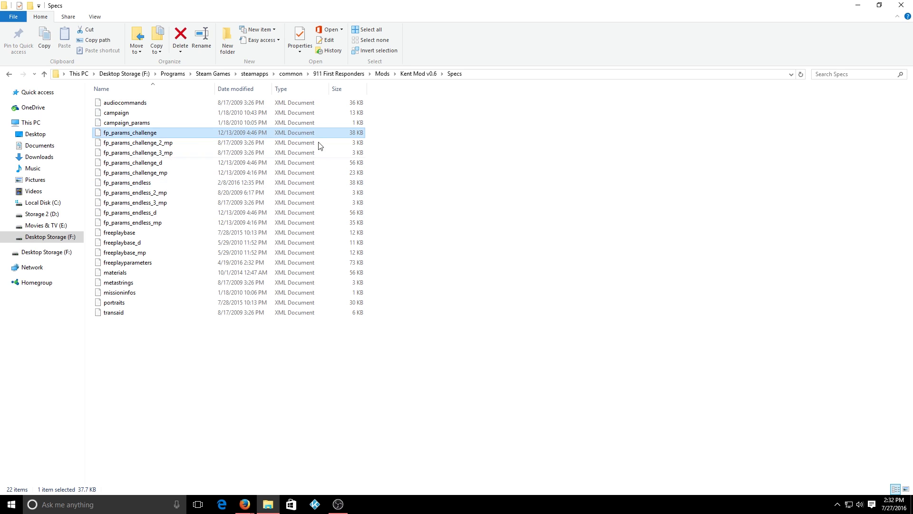
pyautogui.rightClick(126, 135)
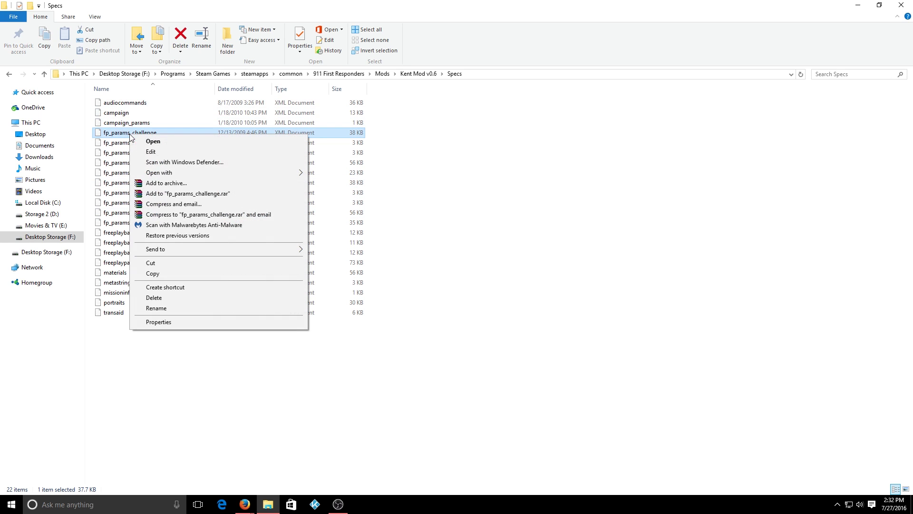
pyautogui.moveTo(187, 172)
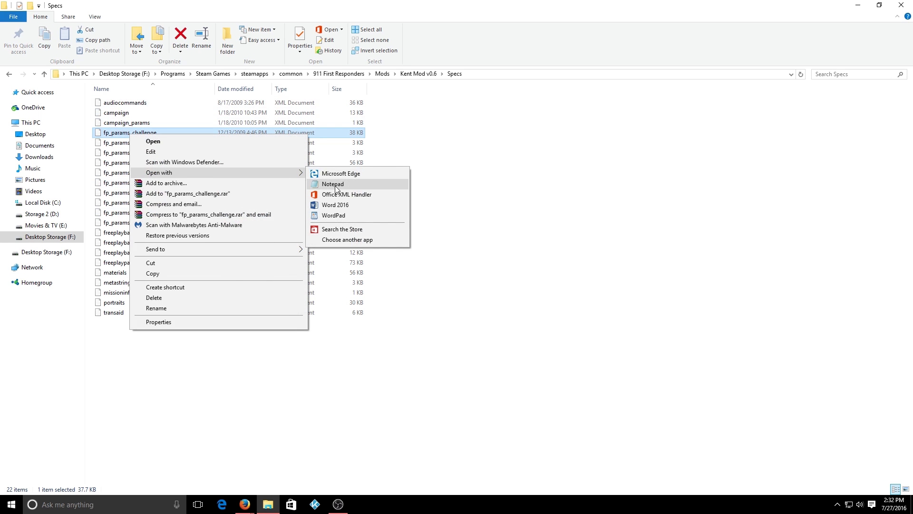
pyautogui.click(335, 185)
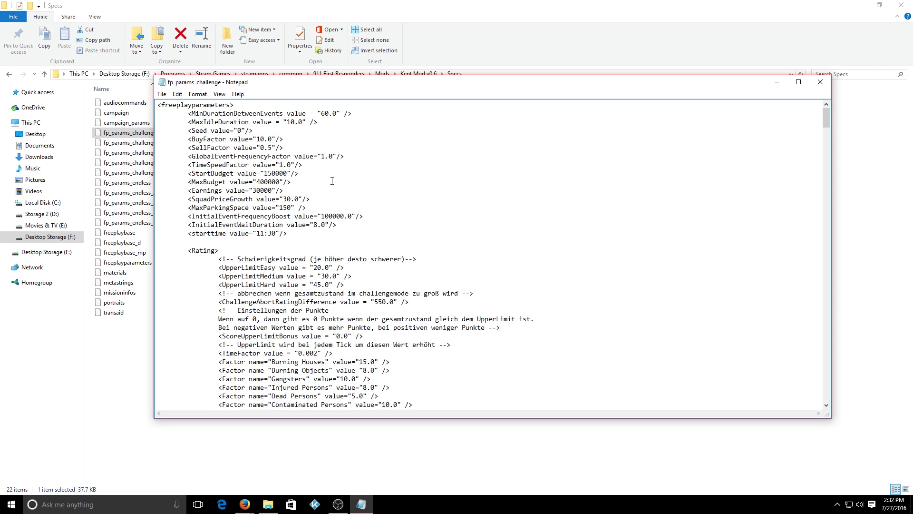
# Step: Maximize the Notepad window and look over the MinDurationBetweenEvents line
pyautogui.click(799, 81)
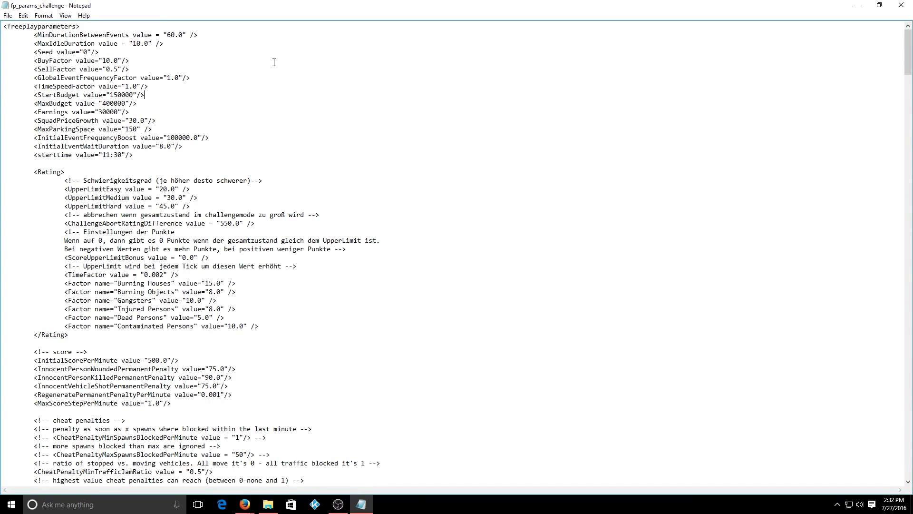
pyautogui.moveTo(49, 37); pyautogui.dragTo(128, 37)
pyautogui.click(95, 42)
pyautogui.moveTo(43, 37); pyautogui.dragTo(112, 34)
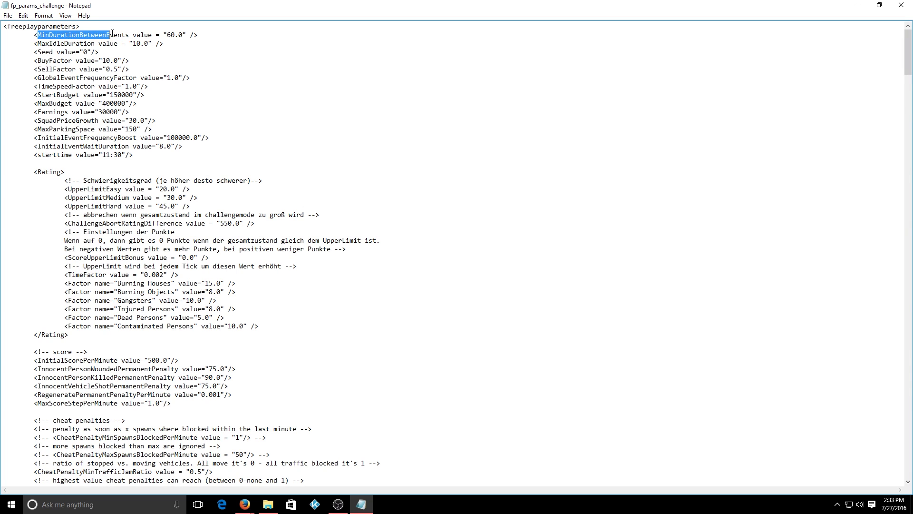
pyautogui.click(146, 49)
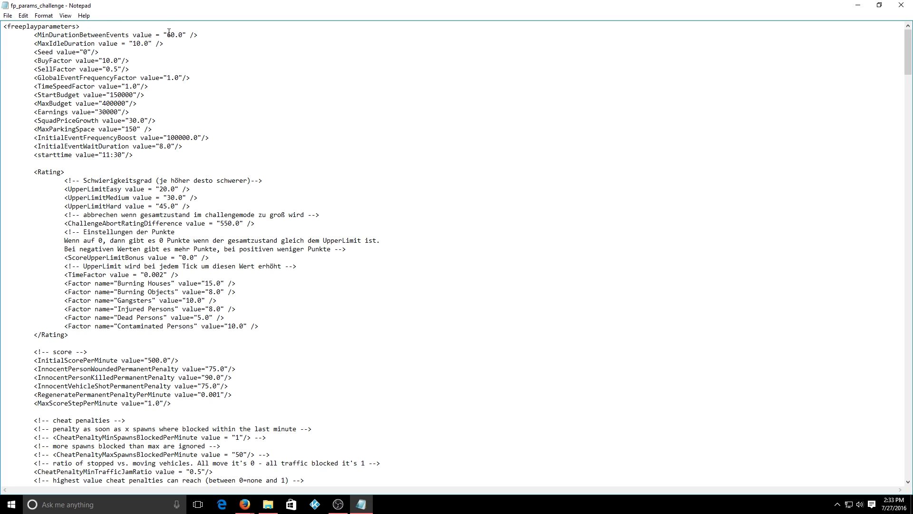
# Step: Replace MinDurationBetweenEvents' value 60.0 with 100.0
pyautogui.moveTo(167, 34); pyautogui.dragTo(183, 35)
pyautogui.moveTo(167, 35); pyautogui.dragTo(179, 34)
pyautogui.click(179, 35)
pyautogui.moveTo(185, 35); pyautogui.dragTo(168, 35)
pyautogui.moveTo(170, 35); pyautogui.dragTo(176, 38)
pyautogui.moveTo(168, 35); pyautogui.dragTo(182, 37)
pyautogui.write('100.0')
pyautogui.click(168, 62)
# Step: Inspect the StartBudget 150000 and starttime 11:30 values without changing them
pyautogui.moveTo(119, 94); pyautogui.dragTo(127, 94)
pyautogui.click(121, 95)
pyautogui.moveTo(103, 157); pyautogui.dragTo(118, 157)
pyautogui.click(119, 157)
pyautogui.moveTo(103, 157)
pyautogui.mouseDown()
pyautogui.moveTo(121, 158)
pyautogui.moveTo(110, 156)
pyautogui.mouseUp()
pyautogui.click(99, 155)
pyautogui.moveTo(34, 156); pyautogui.dragTo(133, 158)
pyautogui.click(153, 158)
# Step: Change InitialEventWaitDuration from 8.0 to 120.0 and save the file
pyautogui.moveTo(160, 149); pyautogui.dragTo(170, 150)
pyautogui.write('1210.0')
pyautogui.press('BackSpace')
pyautogui.press('BackSpace')
pyautogui.press('BackSpace')
pyautogui.press('BackSpace')
pyautogui.write('0.0')
pyautogui.moveTo(179, 146); pyautogui.dragTo(121, 147)
pyautogui.click(176, 168)
pyautogui.click(8, 15)
pyautogui.click(18, 50)
pyautogui.scroll(-9, 244, 207)
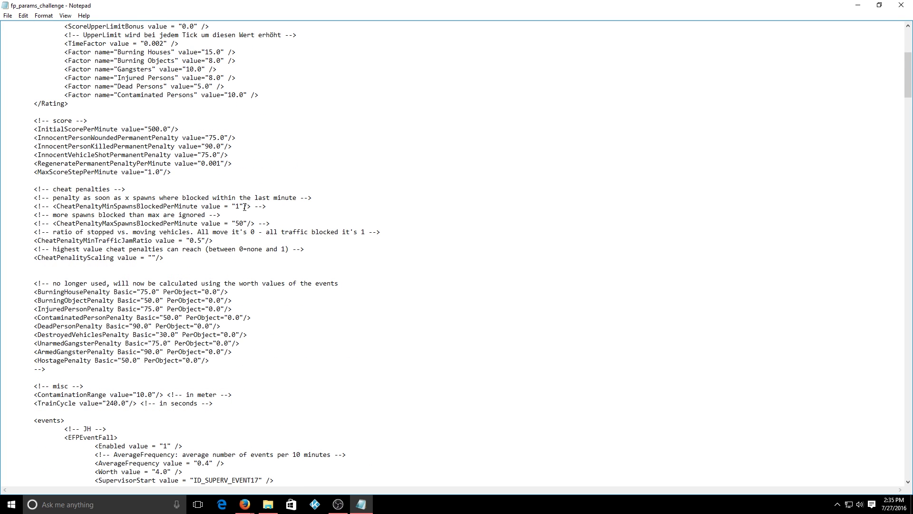
pyautogui.scroll(-2, 142, 176)
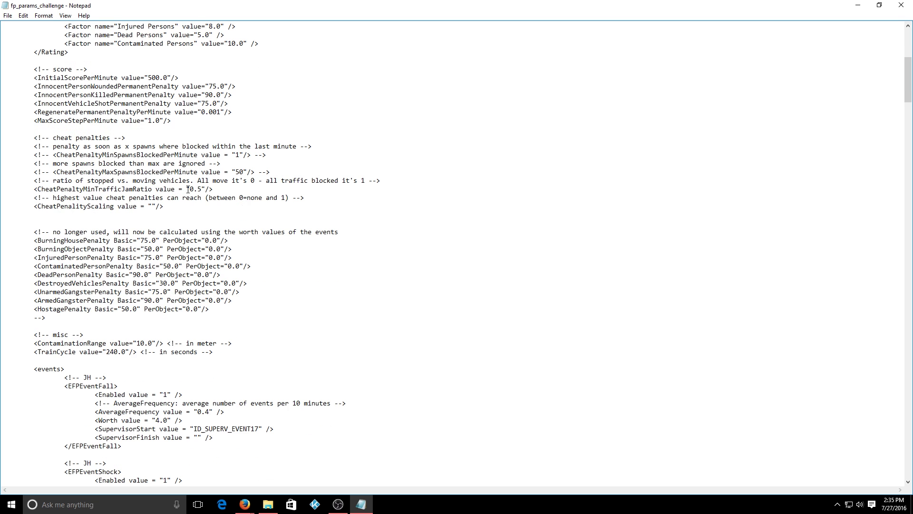
pyautogui.scroll(-6, 252, 198)
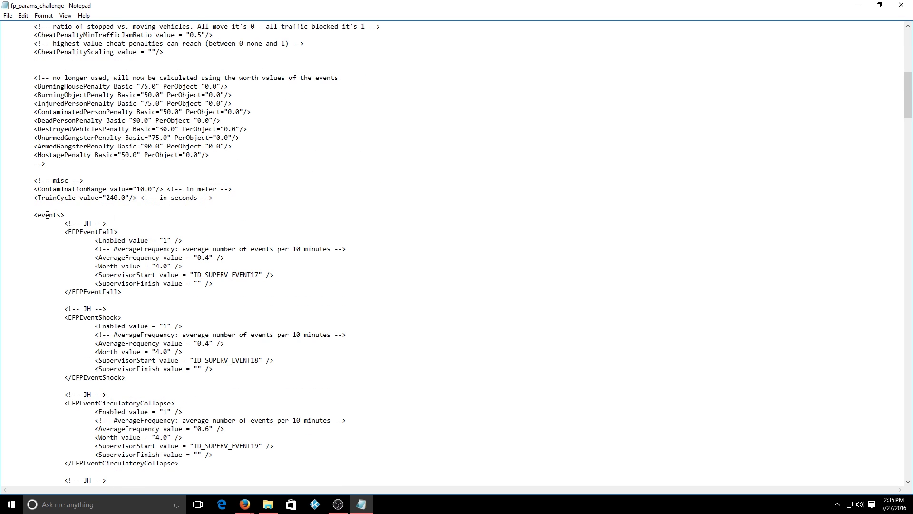
pyautogui.moveTo(42, 215); pyautogui.dragTo(60, 217)
pyautogui.moveTo(65, 248); pyautogui.dragTo(64, 257)
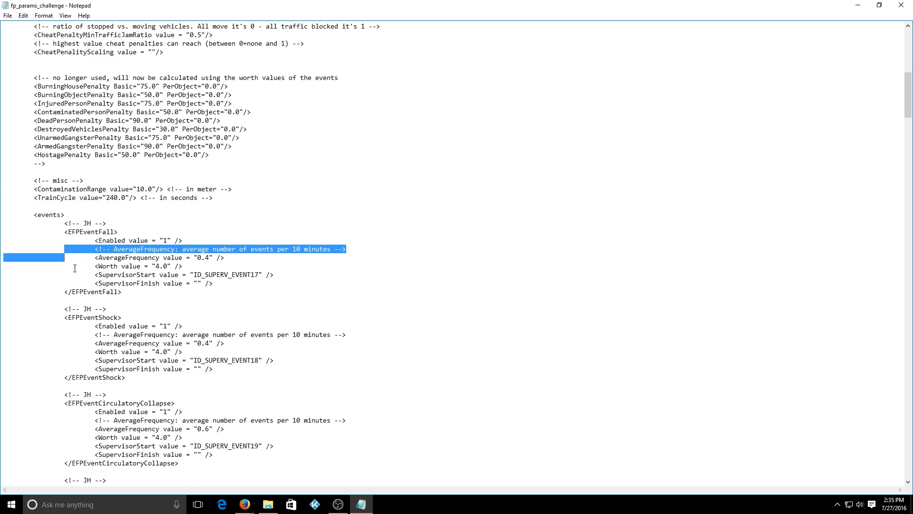
pyautogui.scroll(-3, 94, 203)
pyautogui.moveTo(94, 154); pyautogui.dragTo(118, 155)
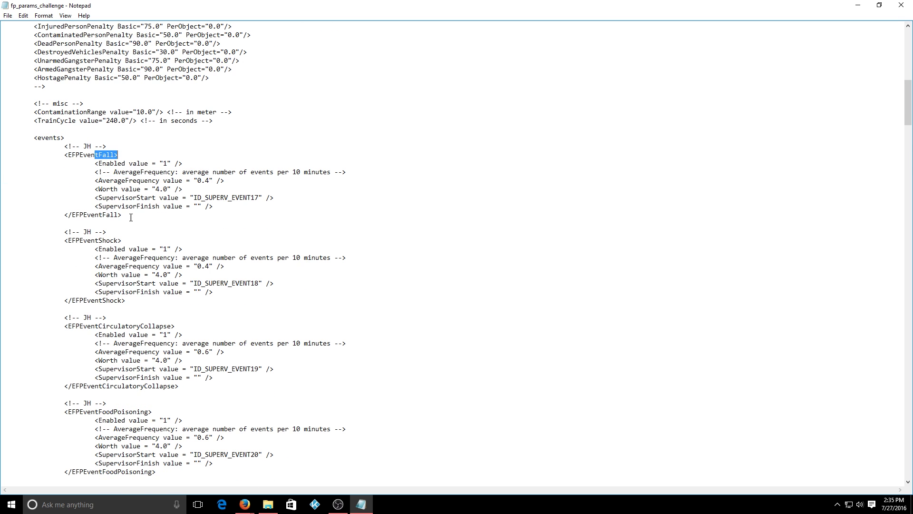
pyautogui.moveTo(107, 241); pyautogui.dragTo(122, 241)
pyautogui.scroll(-14, 122, 241)
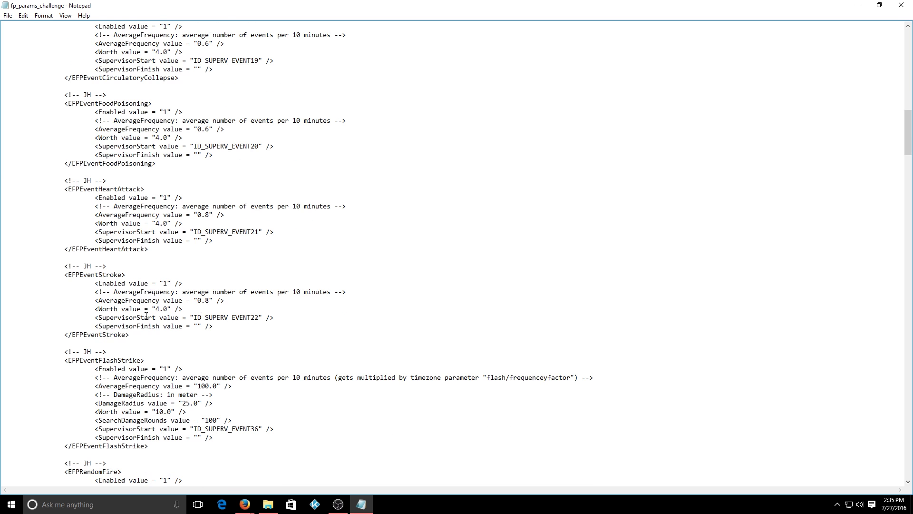
pyautogui.scroll(-8, 177, 270)
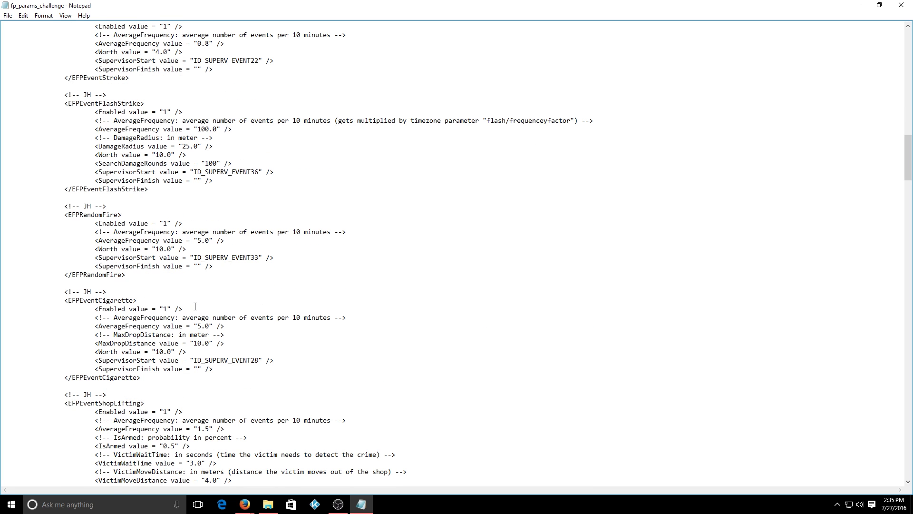
pyautogui.scroll(-3, 285, 332)
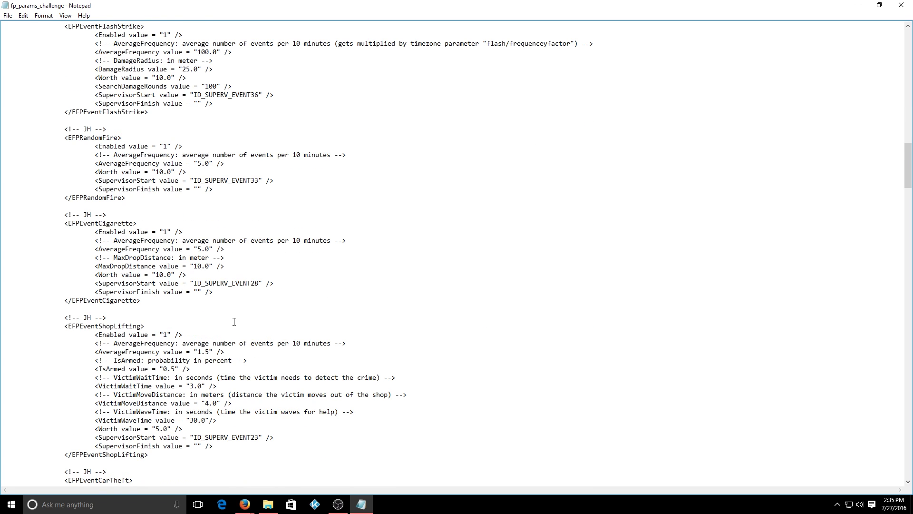
pyautogui.scroll(-6, 234, 321)
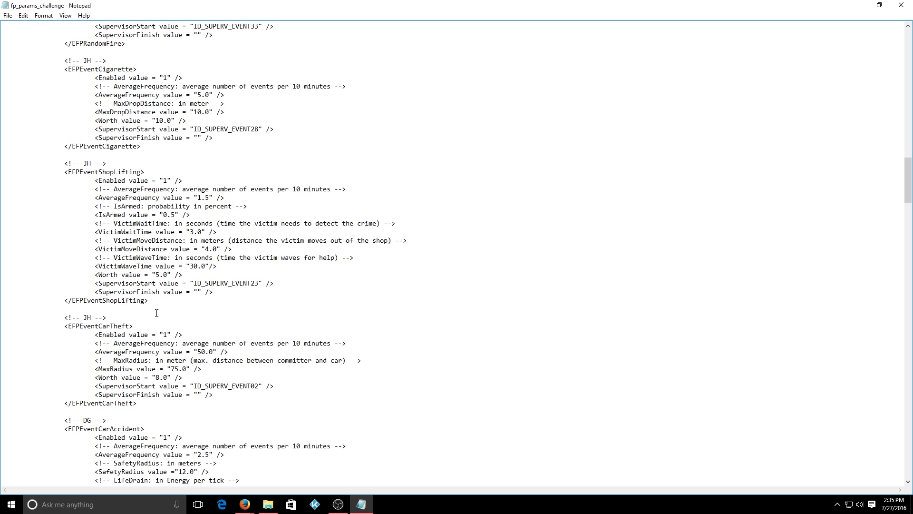
pyautogui.scroll(16, 223, 232)
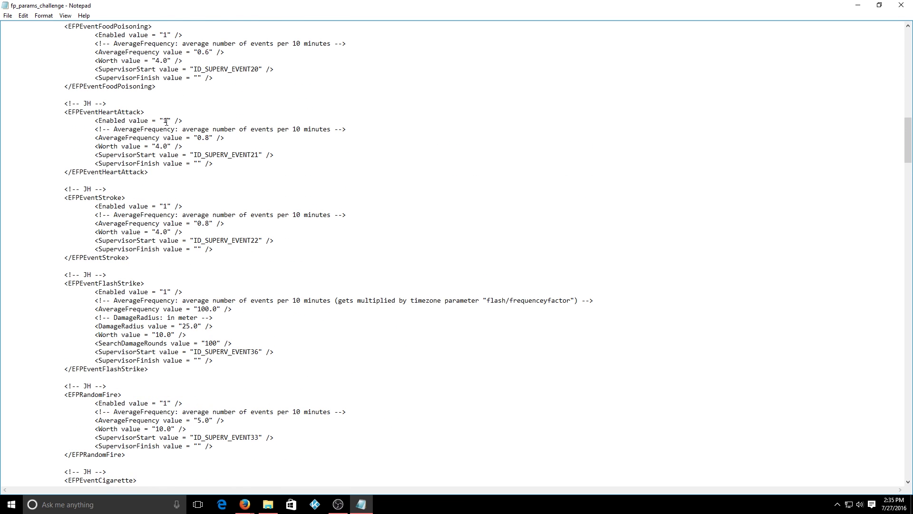
pyautogui.doubleClick(165, 121)
pyautogui.write('0')
pyautogui.press('BackSpace')
pyautogui.write('1')
pyautogui.moveTo(197, 138); pyautogui.dragTo(208, 138)
pyautogui.click(200, 180)
pyautogui.scroll(-3, 223, 220)
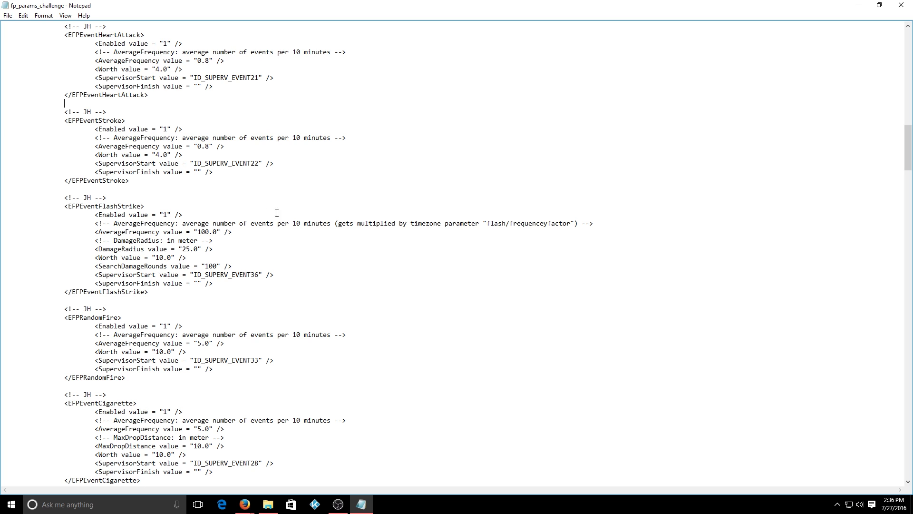
pyautogui.moveTo(235, 137); pyautogui.dragTo(322, 138)
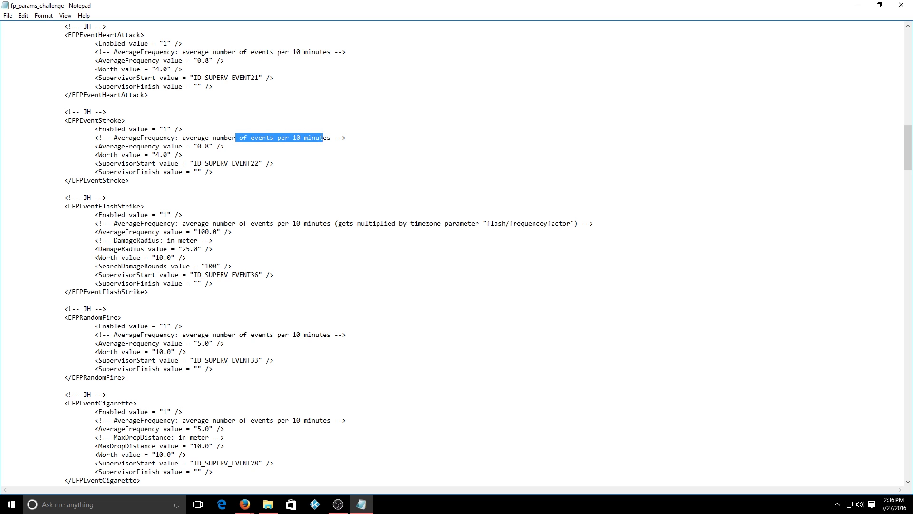
pyautogui.doubleClick(209, 147)
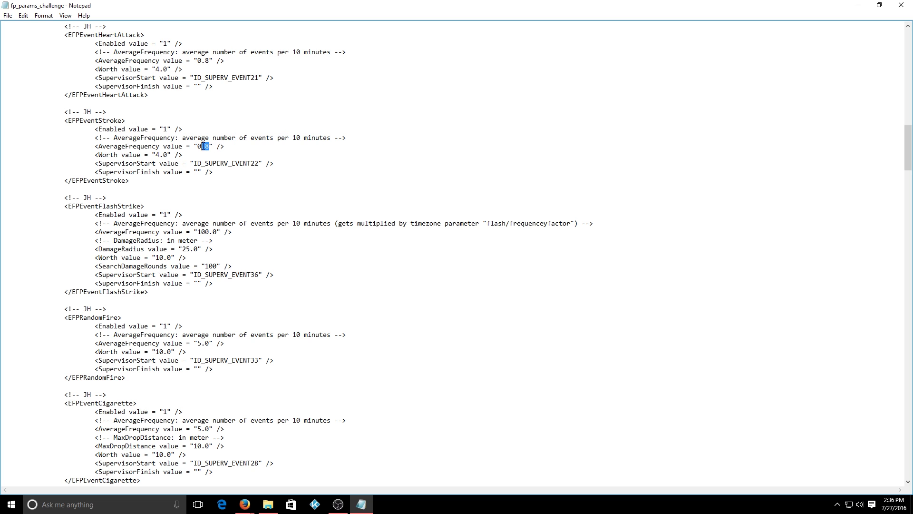
pyautogui.click(209, 147)
pyautogui.moveTo(210, 147); pyautogui.dragTo(198, 147)
pyautogui.moveTo(214, 61); pyautogui.dragTo(201, 60)
pyautogui.click(214, 273)
# Step: Scroll down to EFPBomber and review its 2.0 frequency and bomb-time settings
pyautogui.scroll(-5, 215, 271)
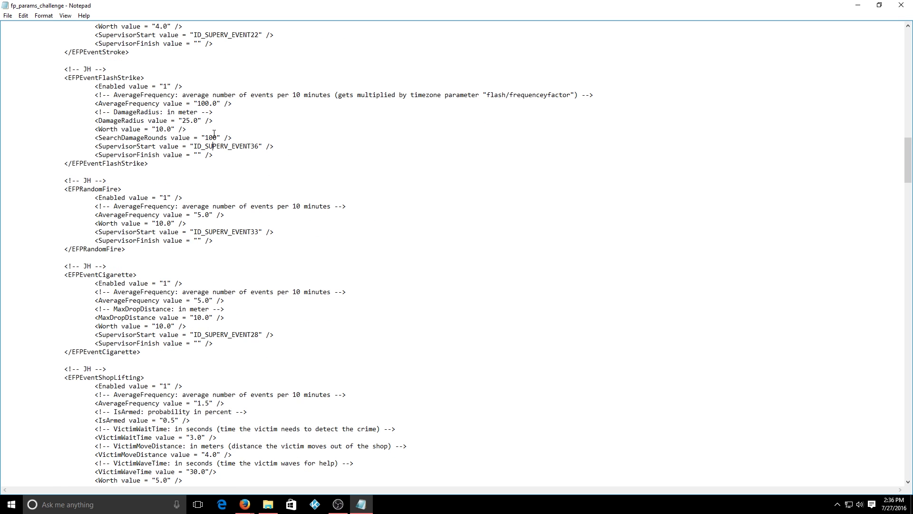
pyautogui.scroll(-13, 235, 178)
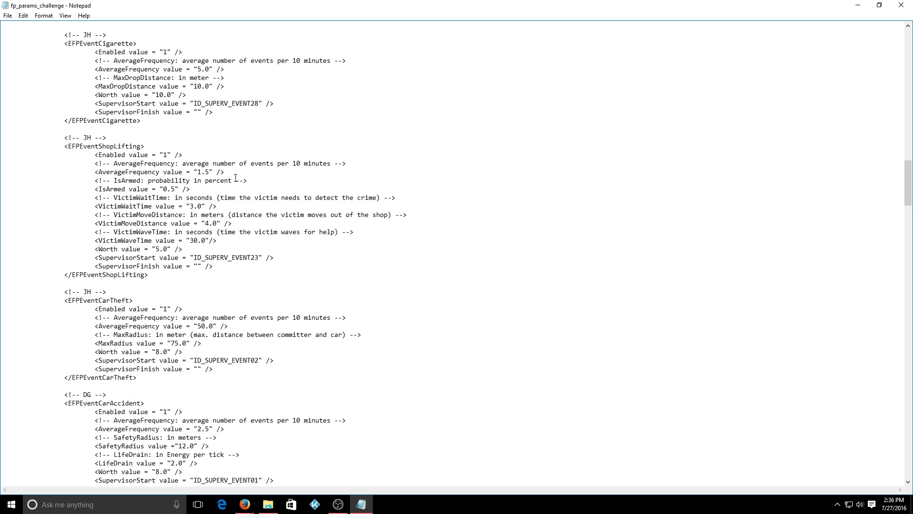
pyautogui.scroll(-12, 235, 178)
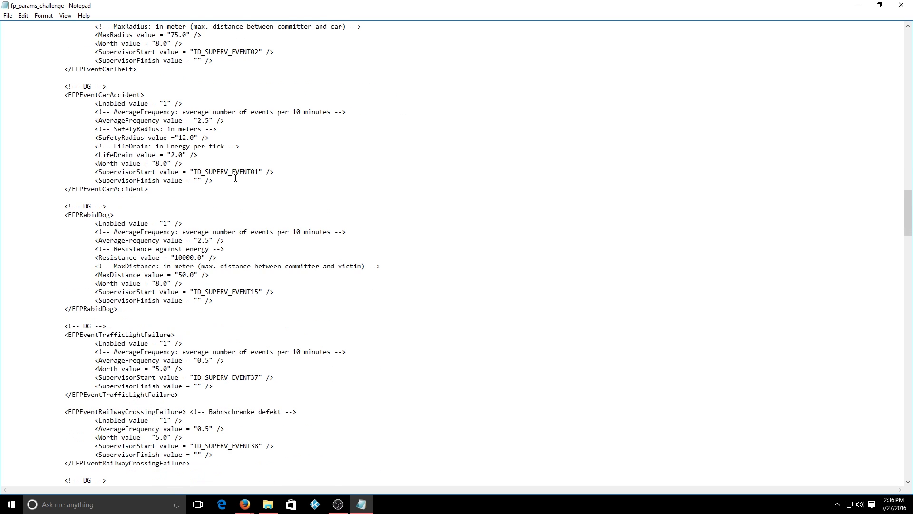
pyautogui.scroll(-13, 235, 178)
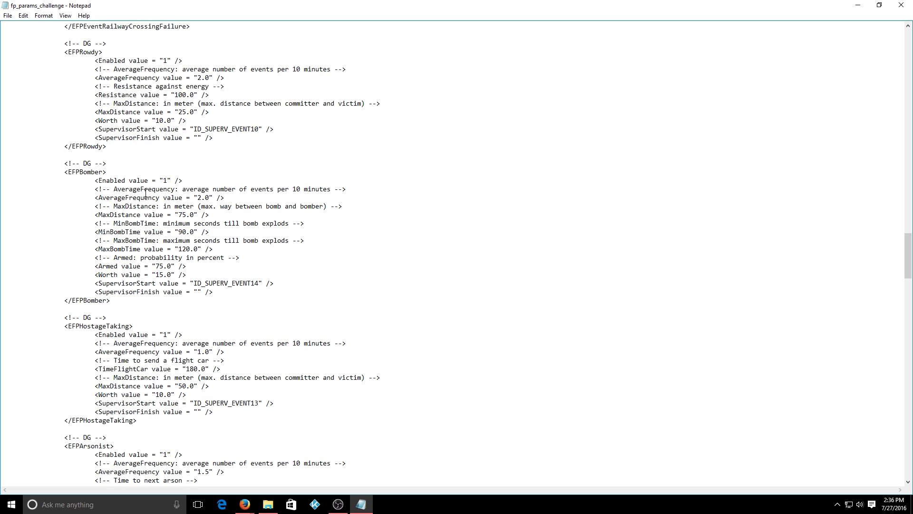
pyautogui.moveTo(198, 198); pyautogui.dragTo(210, 198)
pyautogui.moveTo(125, 223); pyautogui.dragTo(161, 231)
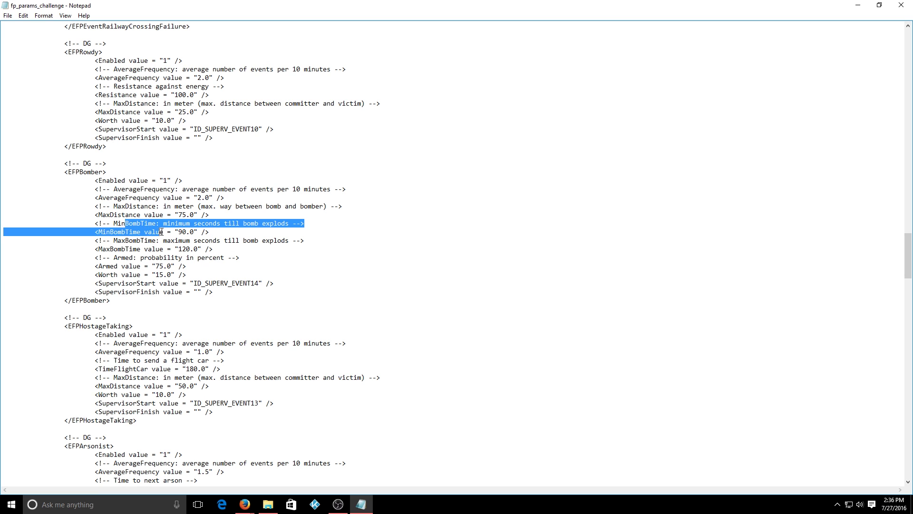
pyautogui.click(202, 240)
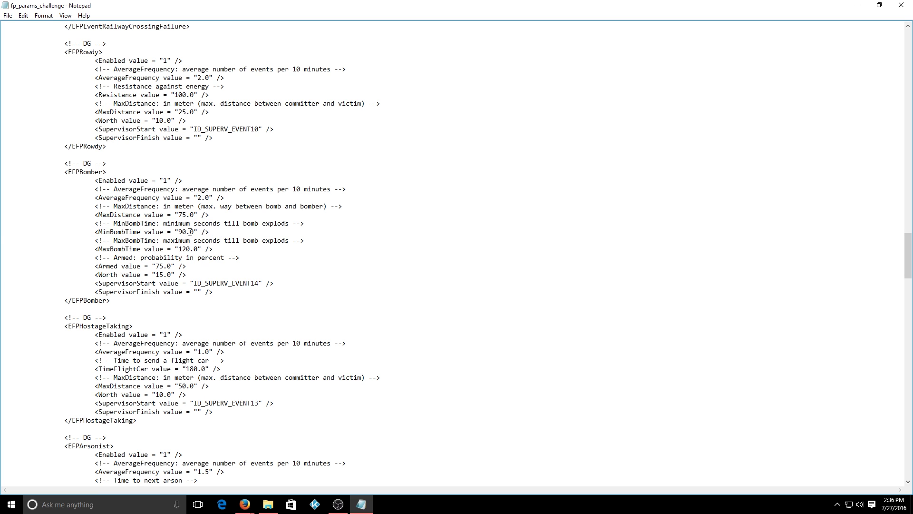
pyautogui.moveTo(182, 226); pyautogui.dragTo(254, 232)
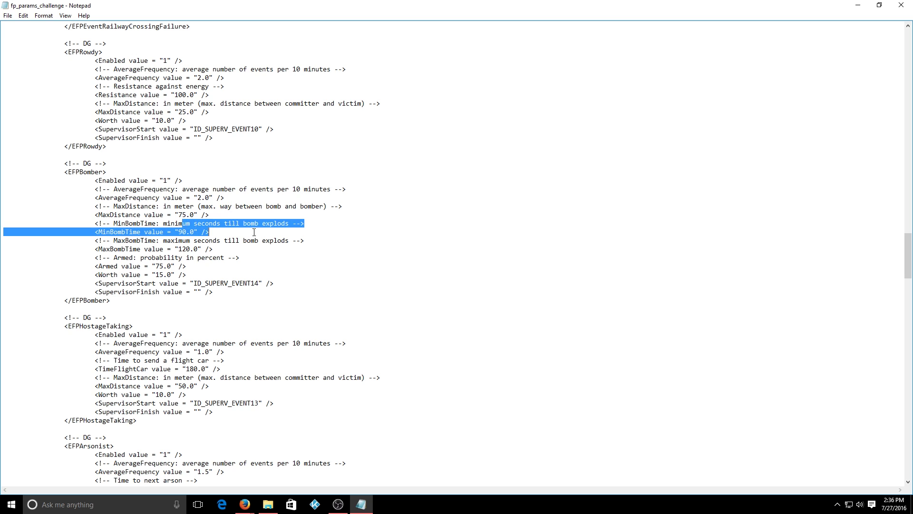
pyautogui.moveTo(178, 231); pyautogui.dragTo(193, 234)
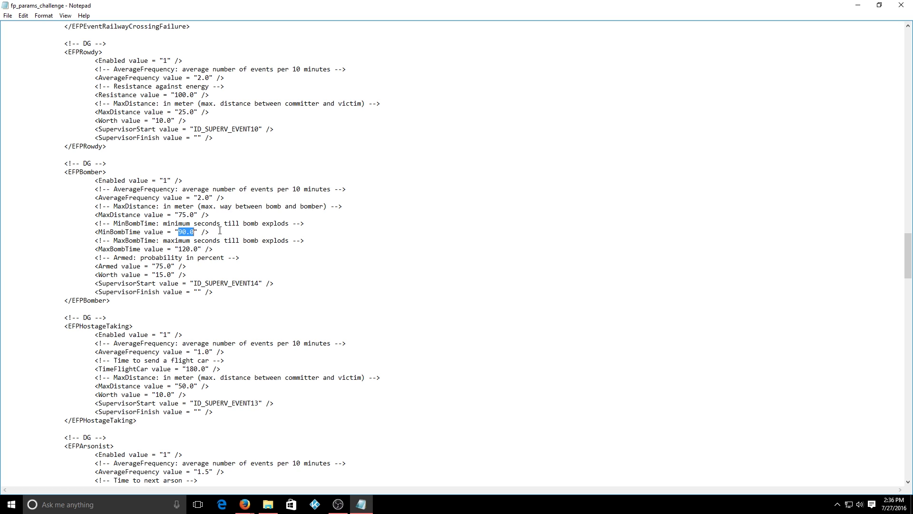
pyautogui.moveTo(198, 248); pyautogui.dragTo(183, 250)
pyautogui.click(187, 259)
# Step: Set EFPBomber's MinBombTime to 110.0 and MaxBombTime to 150.0
pyautogui.moveTo(178, 232); pyautogui.dragTo(194, 234)
pyautogui.write('110.0')
pyautogui.moveTo(183, 249); pyautogui.dragTo(198, 250)
pyautogui.write('50.0')
pyautogui.moveTo(179, 232); pyautogui.dragTo(201, 249)
pyautogui.click(200, 249)
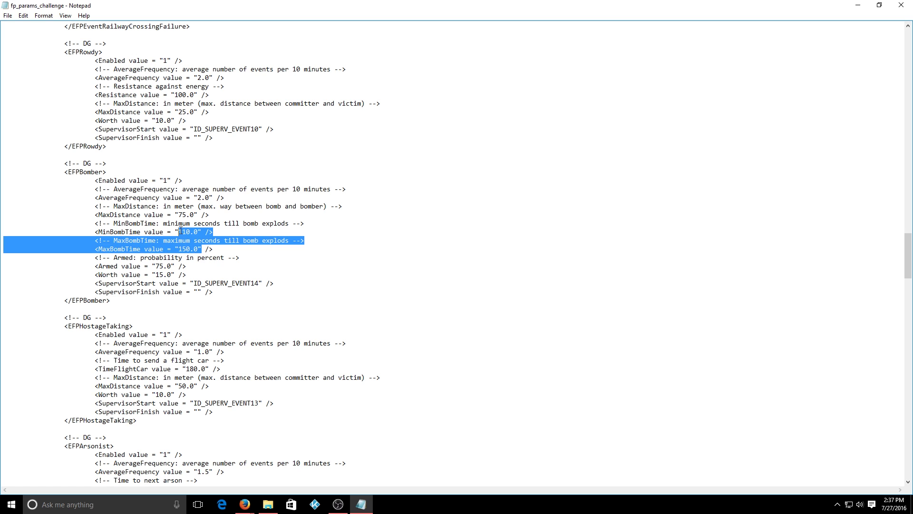
pyautogui.click(217, 257)
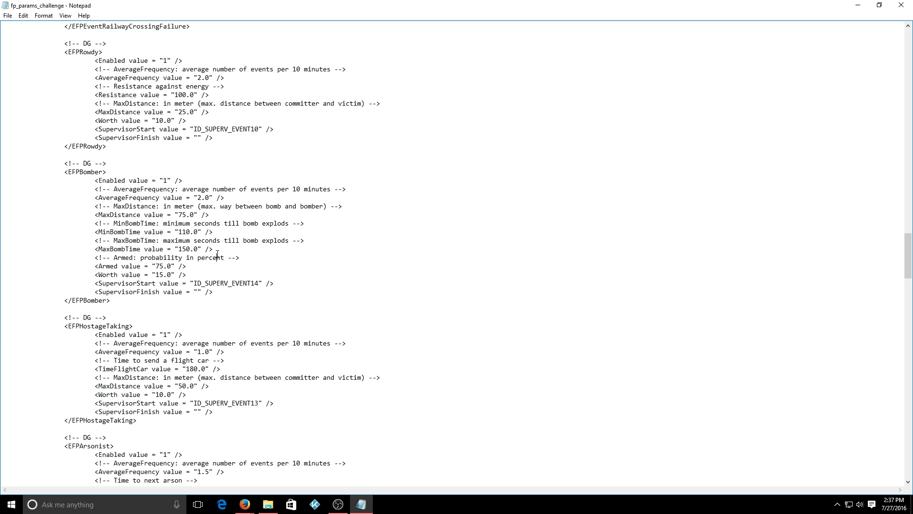
# Step: Save fp_params_challenge and scroll through it to review the edited entries
pyautogui.click(7, 15)
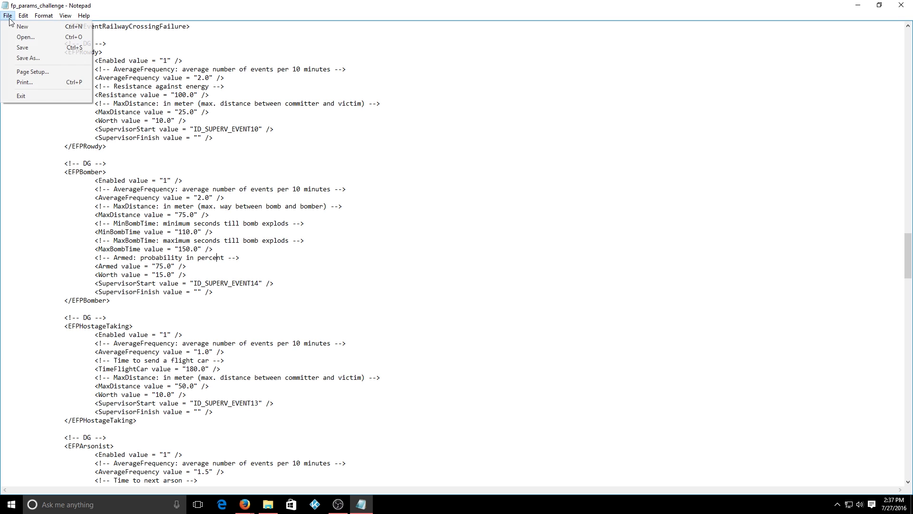
pyautogui.click(19, 46)
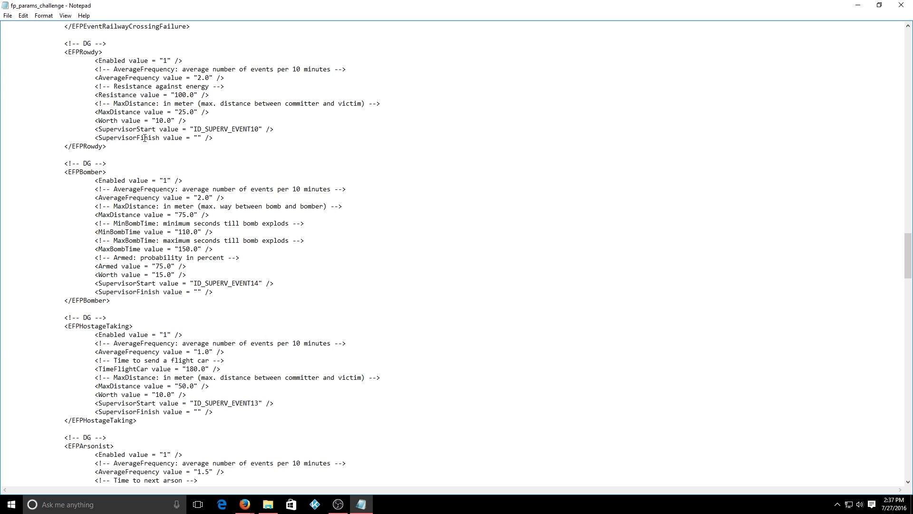
pyautogui.scroll(-8, 268, 279)
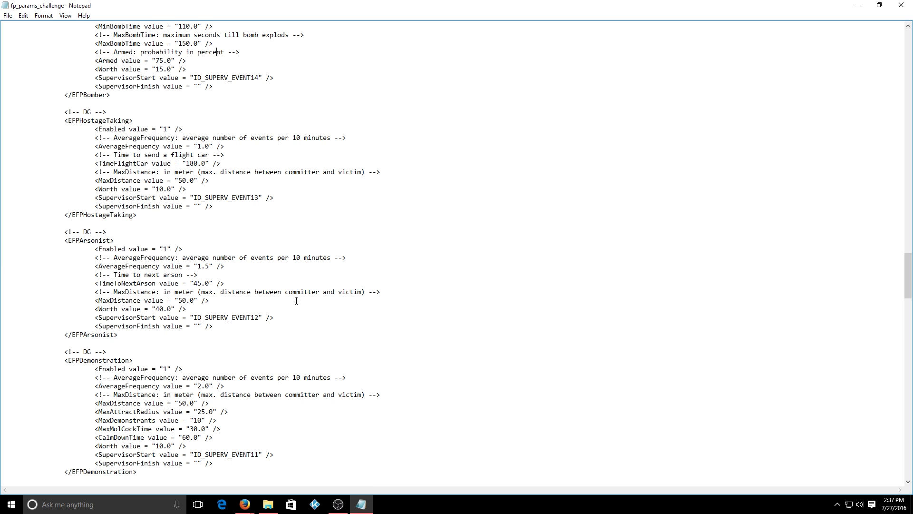
pyautogui.scroll(8, 296, 300)
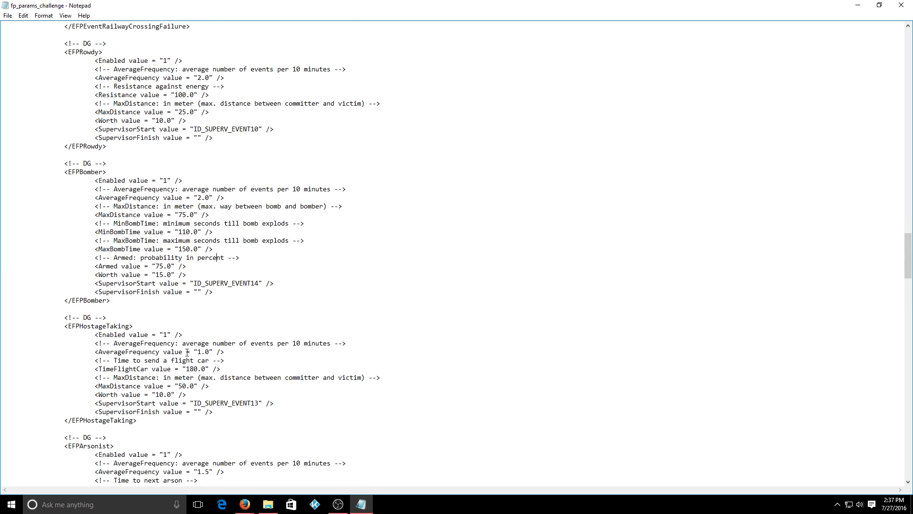
pyautogui.scroll(-2, 188, 352)
pyautogui.scroll(20, 229, 357)
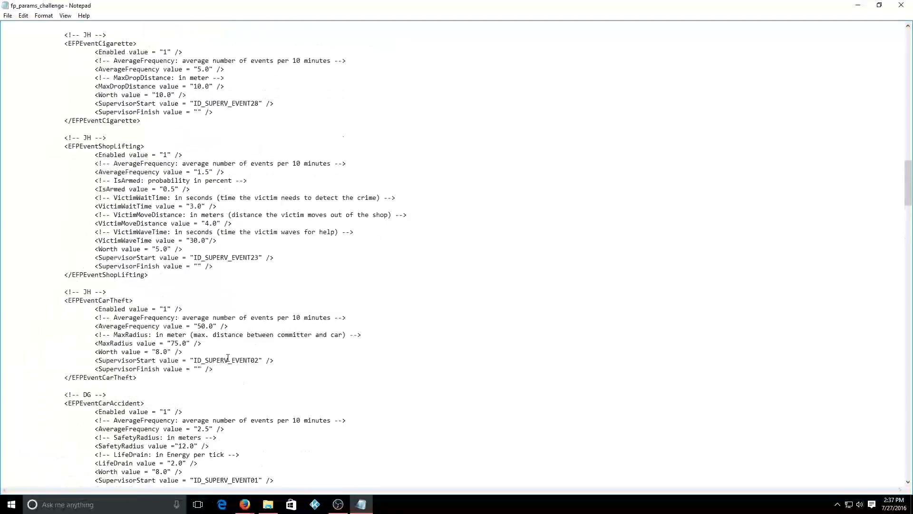
pyautogui.scroll(13, 229, 342)
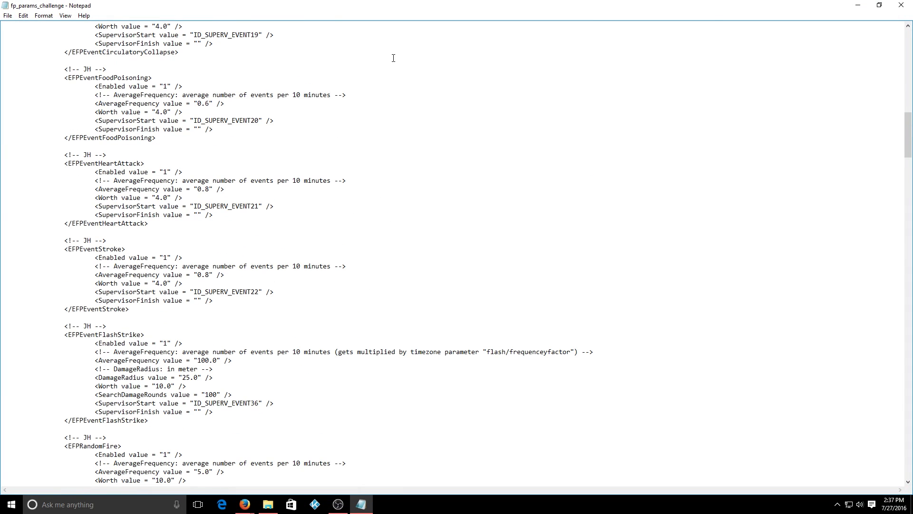
# Step: Close Notepad and return to Kent Mod v0.6 > Specs to confirm fp_params_challenge's 2:37 PM date
pyautogui.click(909, 4)
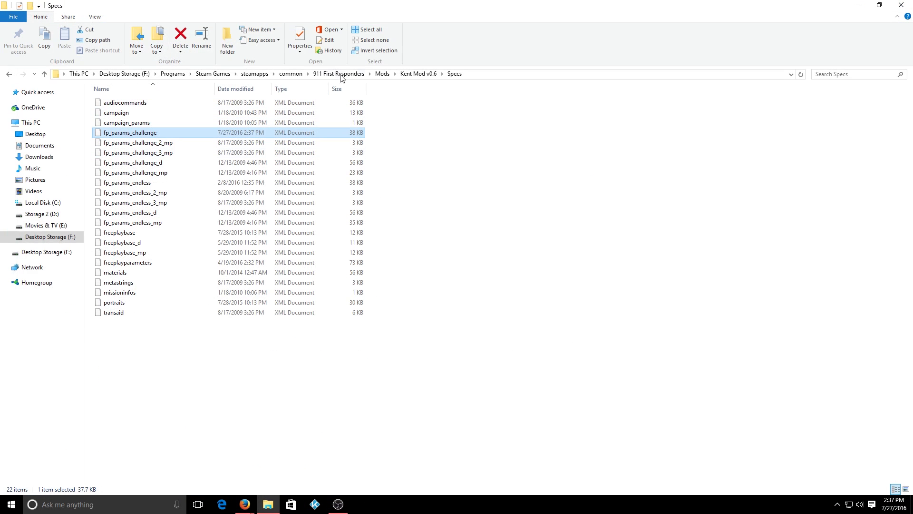
pyautogui.click(384, 74)
pyautogui.doubleClick(138, 172)
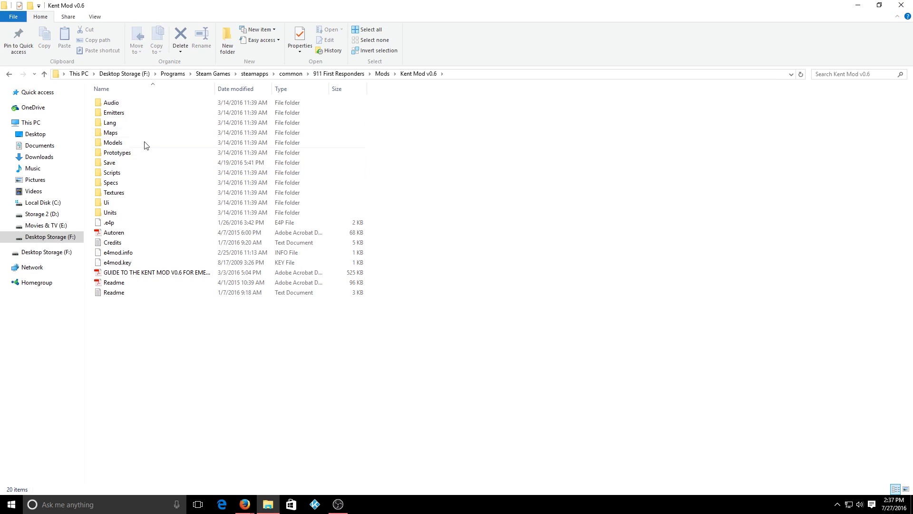
pyautogui.doubleClick(123, 183)
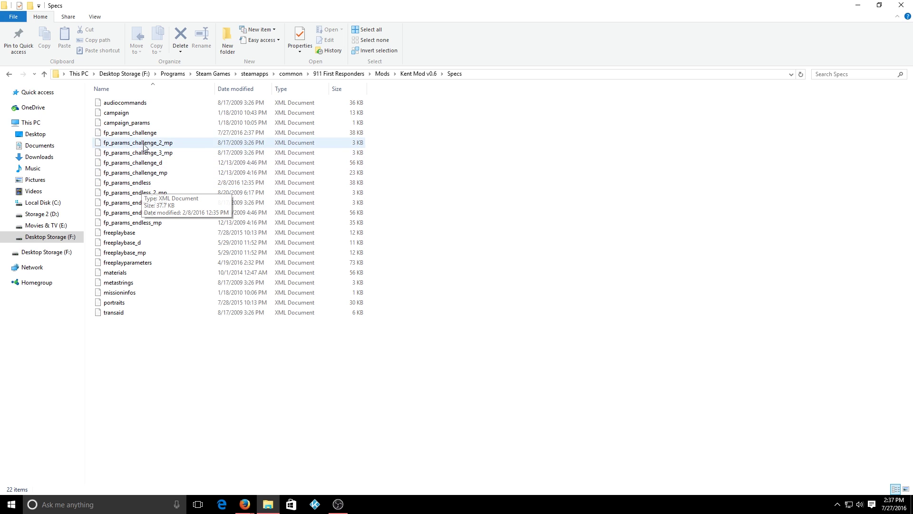
pyautogui.rightClick(145, 133)
pyautogui.click(133, 193)
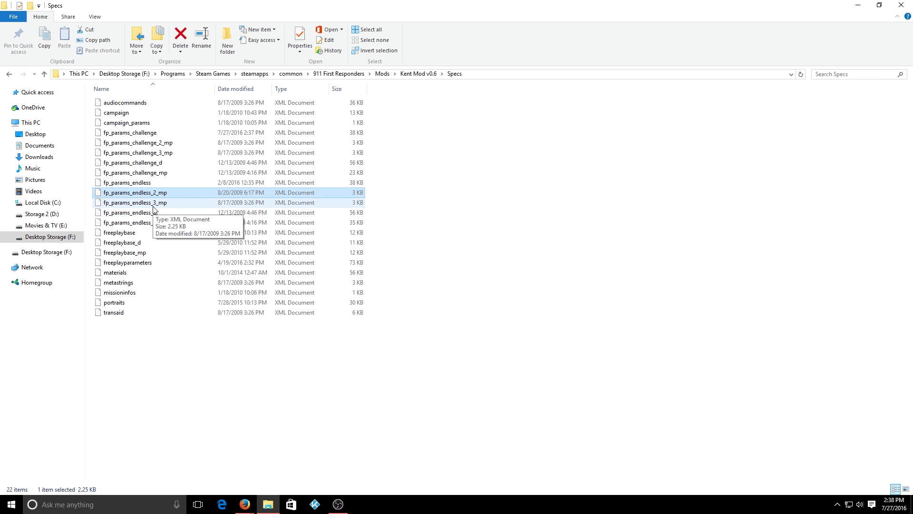
pyautogui.click(176, 348)
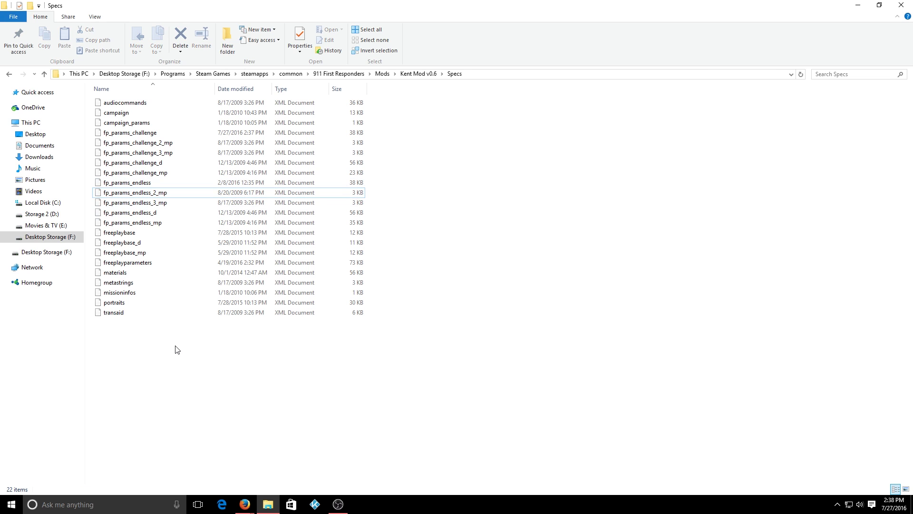